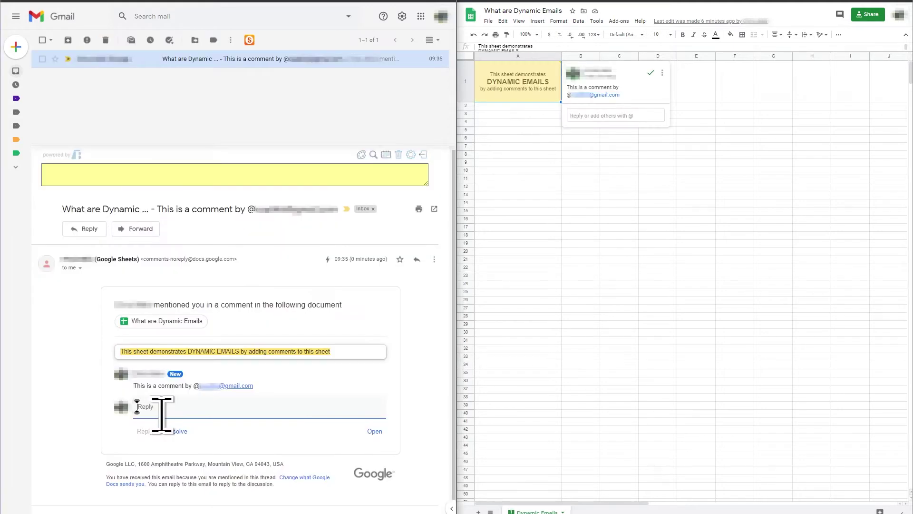
Reply 'This reply was typed in Gmail' to the A1 thread from the email's comment card
{"action": "type", "text": "This reply was type"}
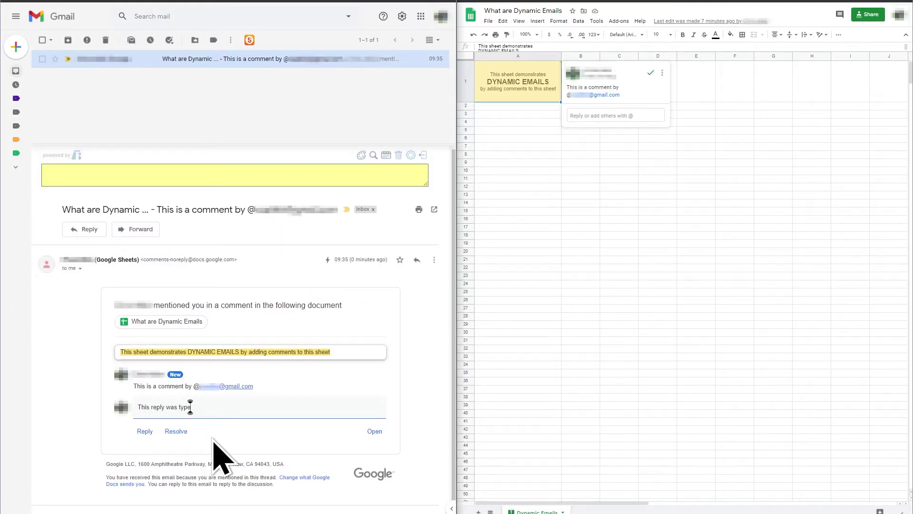
{"action": "type", "text": "d in Gmail"}
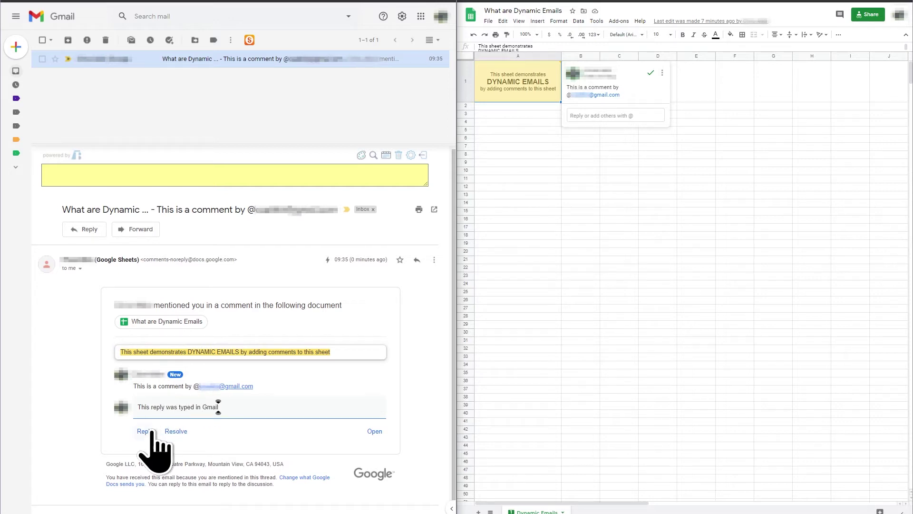
{"action": "left_click", "coordinate": [145, 432]}
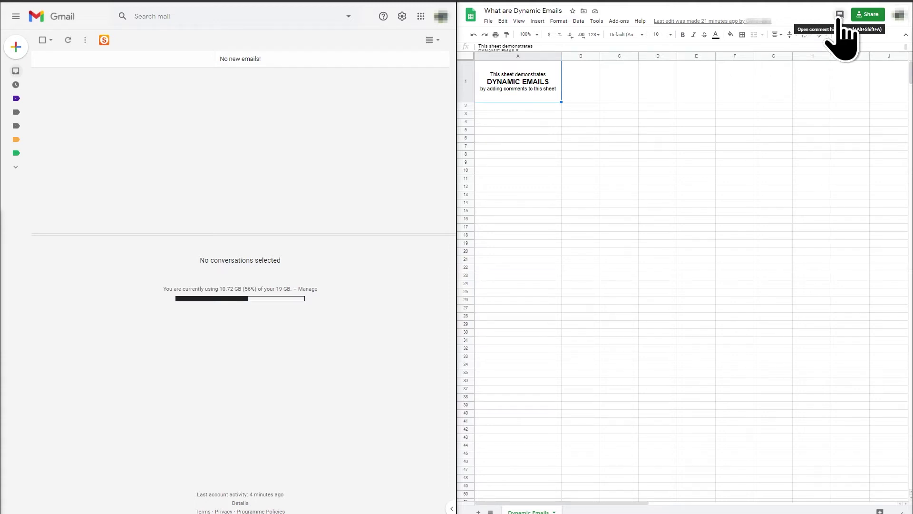
Comment 'This is a comment by' on cell A1, @-mentioning the suggested collaborator
{"action": "left_click", "coordinate": [840, 33]}
{"action": "left_click", "coordinate": [870, 40]}
{"action": "type", "text": "This"}
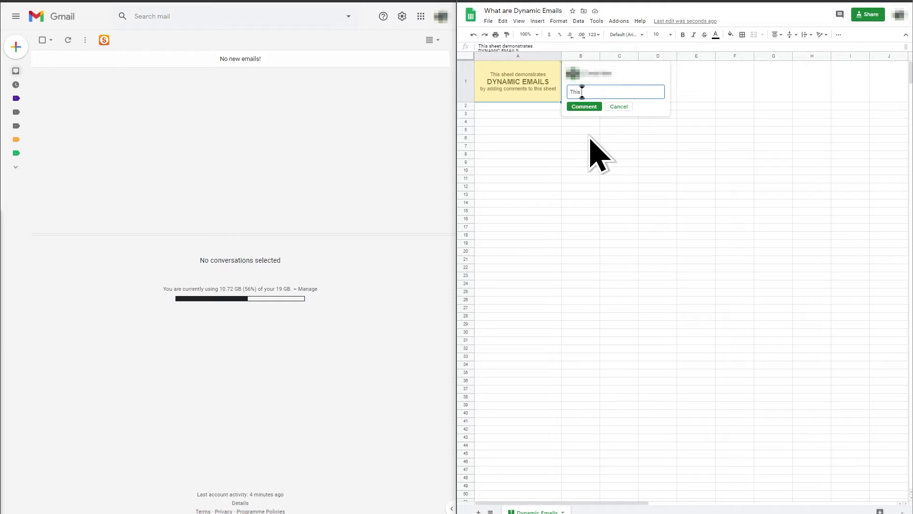
{"action": "type", "text": " is a comment by @"}
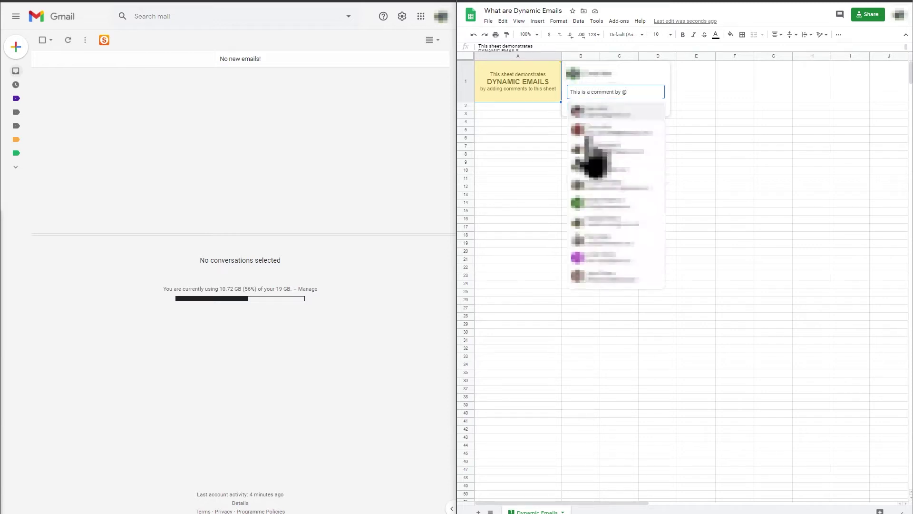
{"action": "type", "text": "mith"}
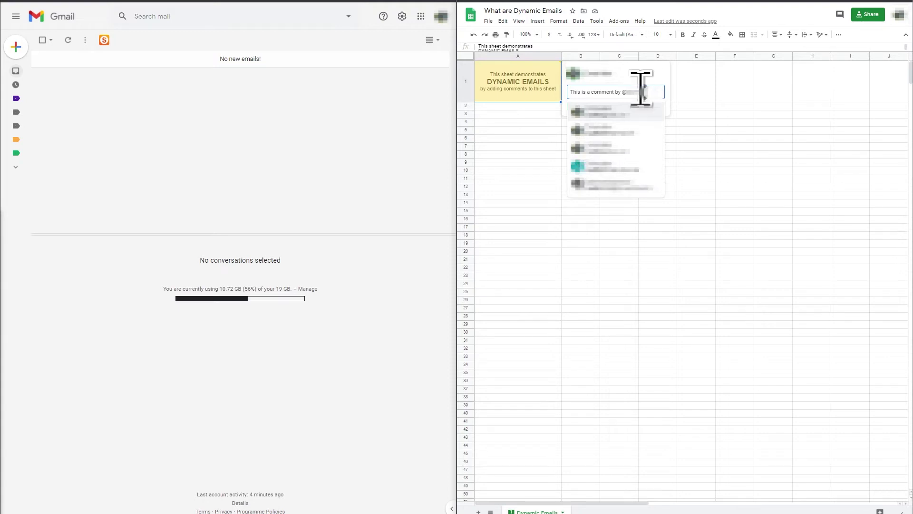
{"action": "left_click", "coordinate": [597, 114]}
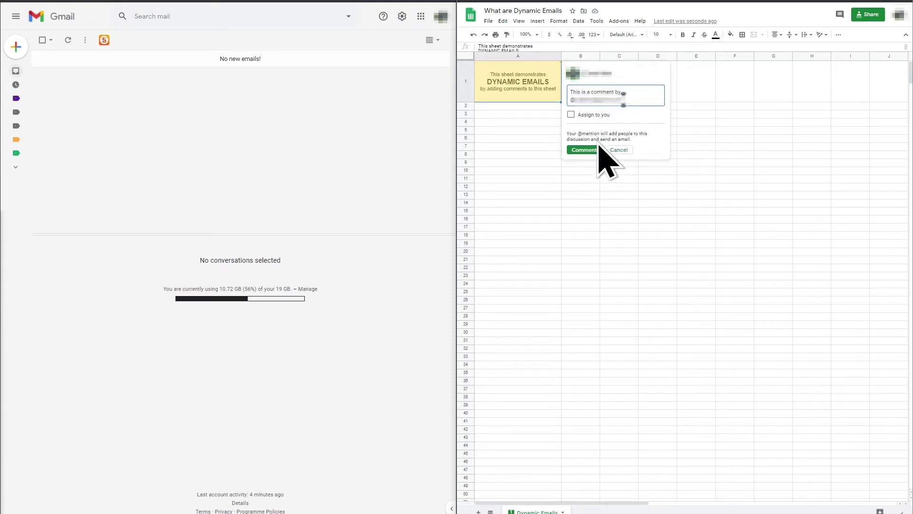
{"action": "left_click", "coordinate": [584, 150]}
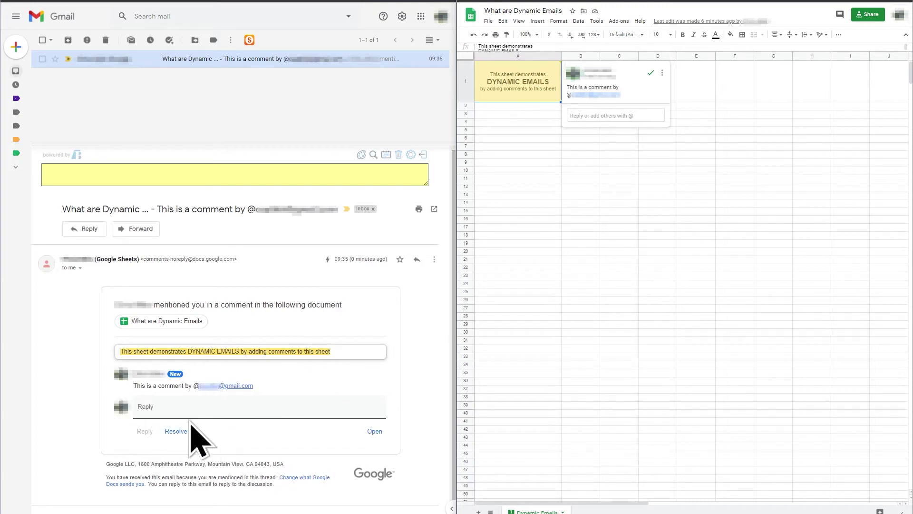
Send 'This reply was typed in Gmail' from the email's comment card to the A1 thread
{"action": "left_click", "coordinate": [152, 406]}
{"action": "type", "text": "Th"}
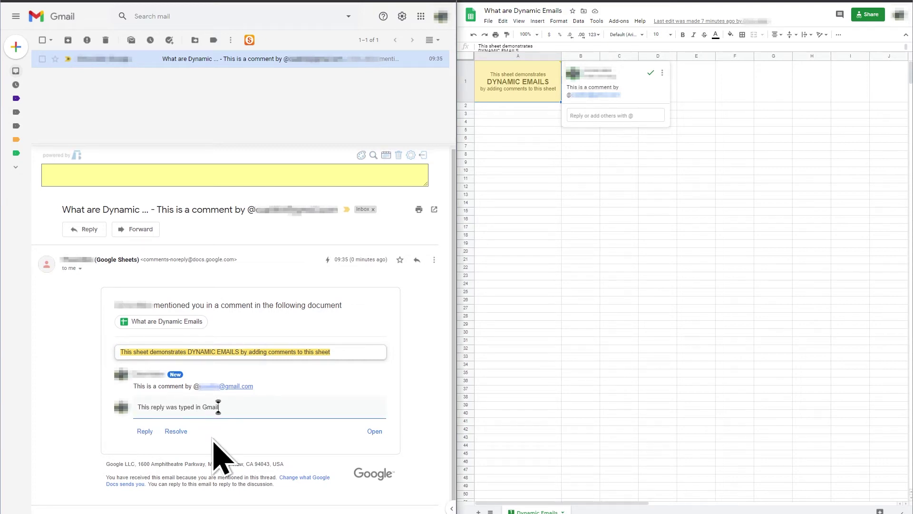
{"action": "type", "text": "is reply was typed in Gmail"}
{"action": "left_click", "coordinate": [145, 431]}
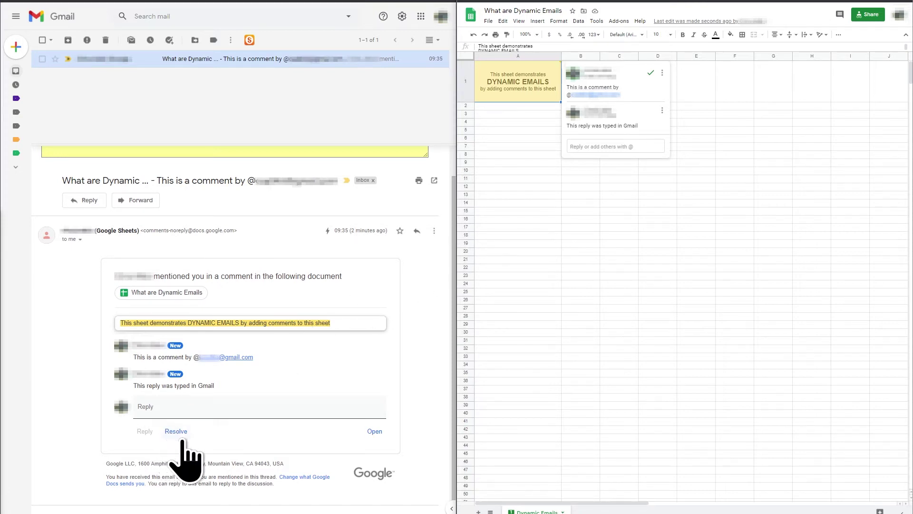
Resolve the A1 thread from the email, then re-open it from the sheet's comment history
{"action": "left_click", "coordinate": [177, 432]}
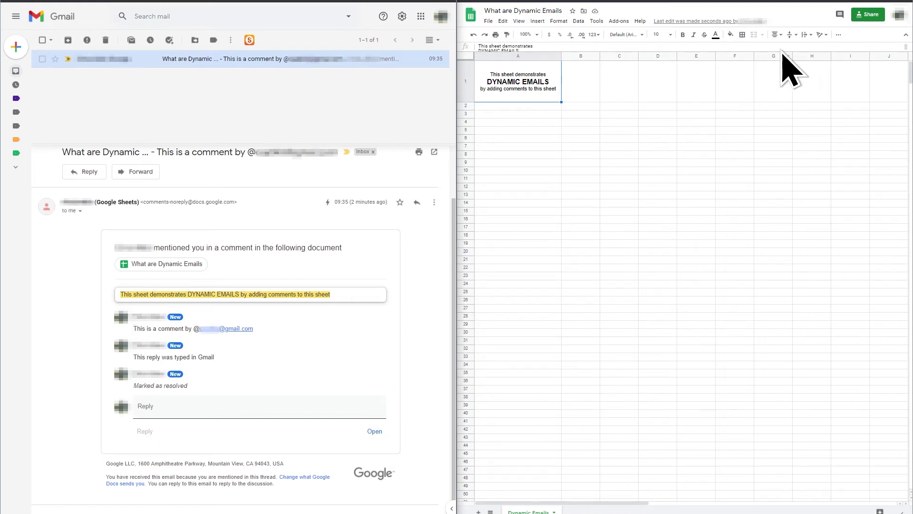
{"action": "left_click", "coordinate": [840, 15]}
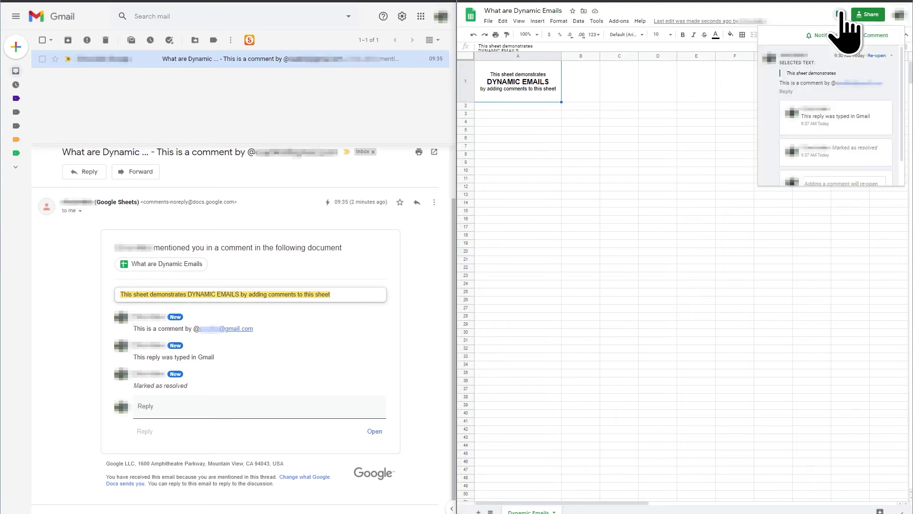
{"action": "scroll", "coordinate": [846, 98], "scroll_direction": "down", "scroll_amount": 1}
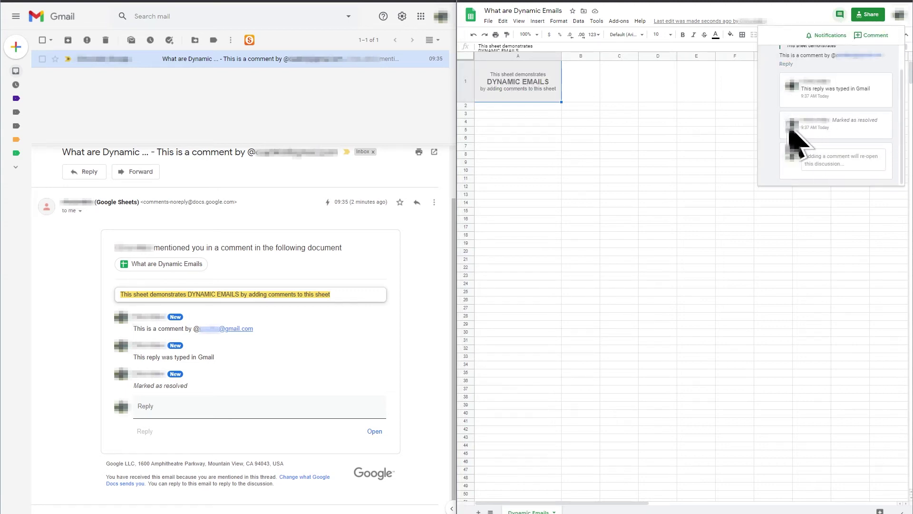
{"action": "scroll", "coordinate": [872, 112], "scroll_direction": "up", "scroll_amount": 1}
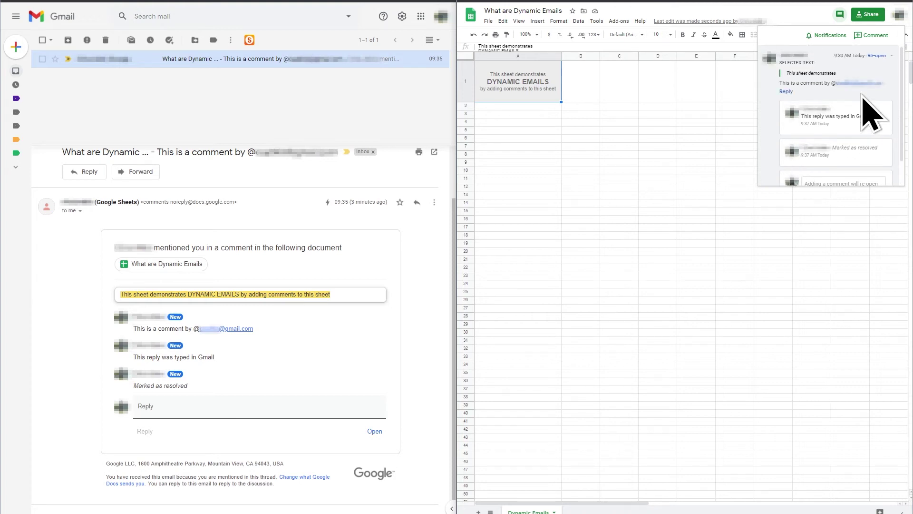
{"action": "left_click", "coordinate": [877, 56]}
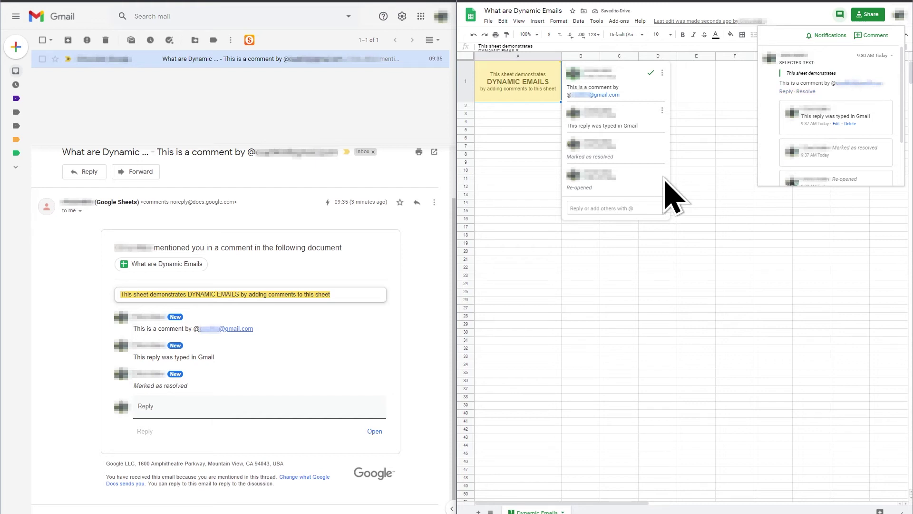
Reply 'This is another comment typed in Google Sheet' in A1's comment popup
{"action": "left_click", "coordinate": [601, 208]}
{"action": "type", "text": "This is another comment typed in Google Sheet"}
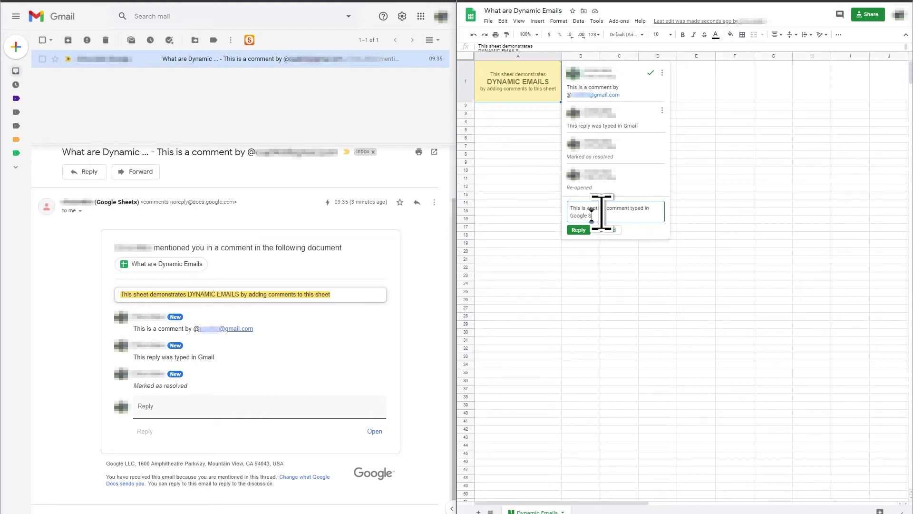
{"action": "left_click", "coordinate": [579, 235]}
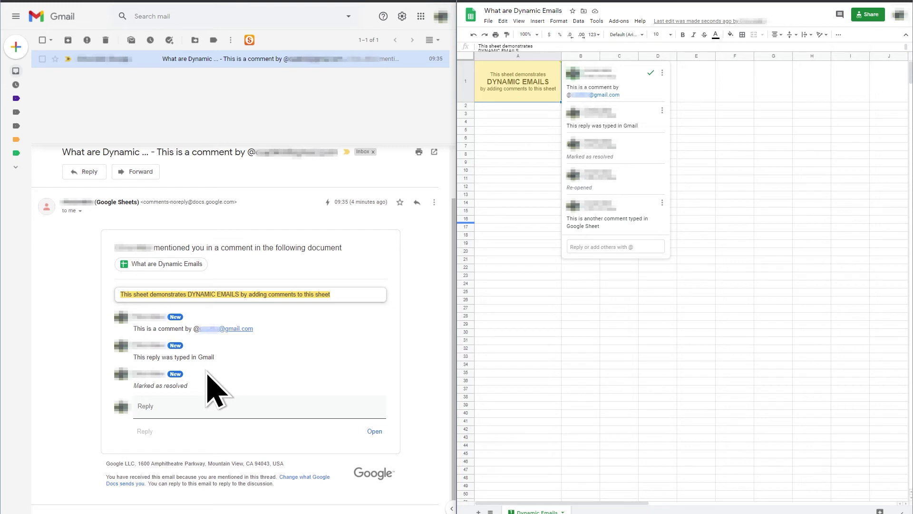
Send the reply about Google Sheet updating all dynamic-email comments from the email's comment card
{"action": "left_click", "coordinate": [145, 407]}
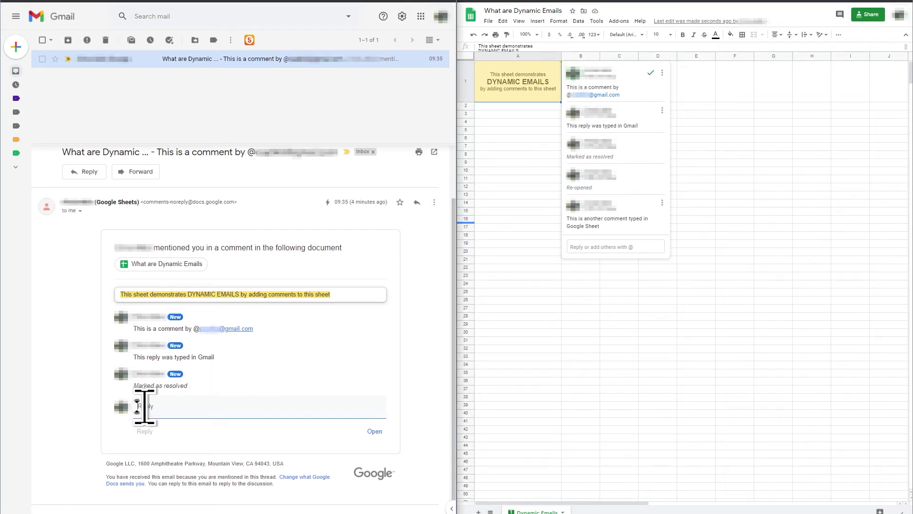
{"action": "type", "text": "This comment will trigger"}
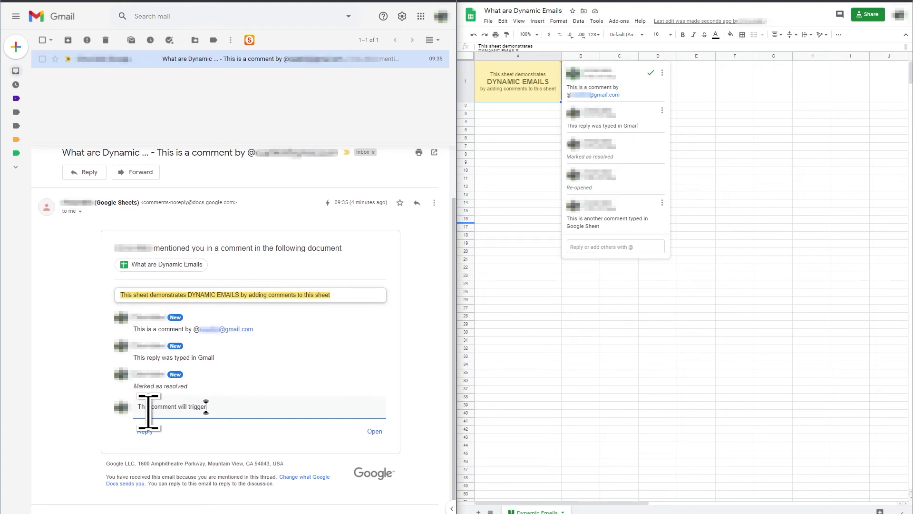
{"action": "type", "text": "date all the comments in the dynamic email"}
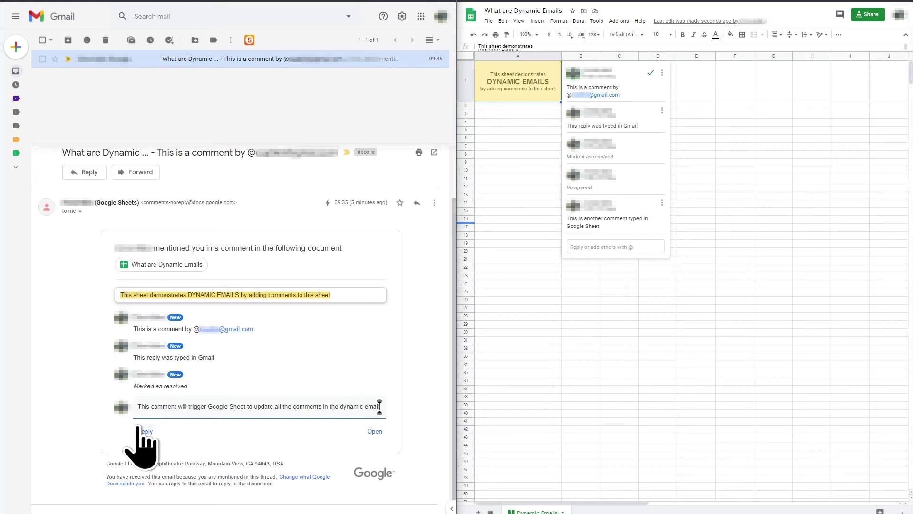
{"action": "left_click", "coordinate": [144, 431]}
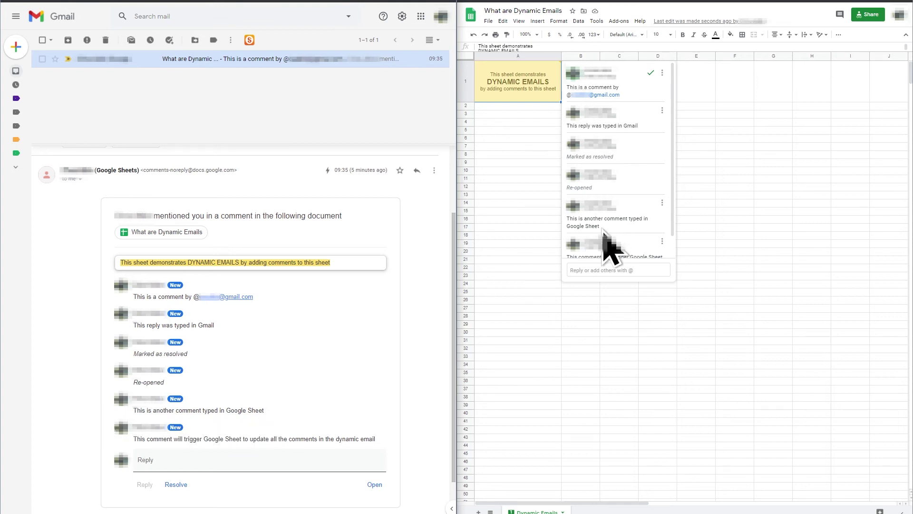
{"action": "scroll", "coordinate": [613, 252], "scroll_direction": "down", "scroll_amount": 1}
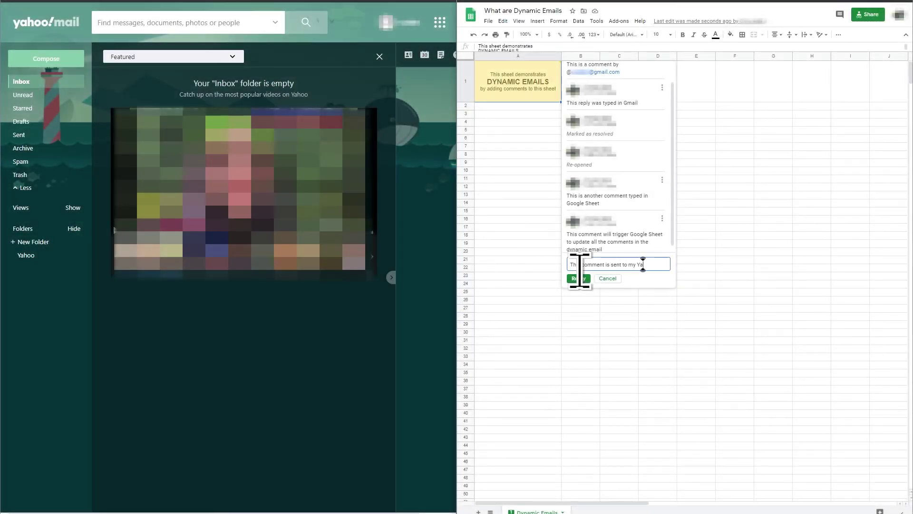
Post a reply in the A1 thread @-mentioning the Yahoo! email account
{"action": "type", "text": "email account"}
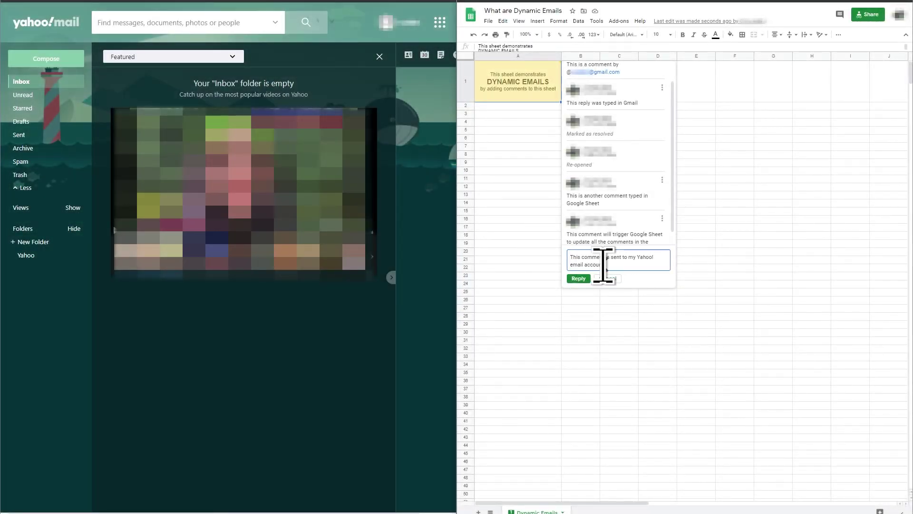
{"action": "type", "text": " @"}
{"action": "left_click", "coordinate": [592, 338]}
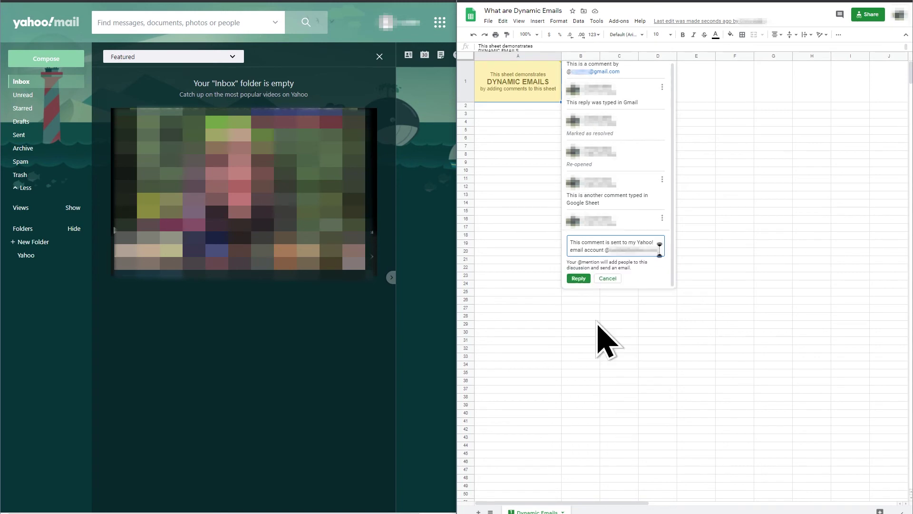
{"action": "left_click", "coordinate": [577, 280]}
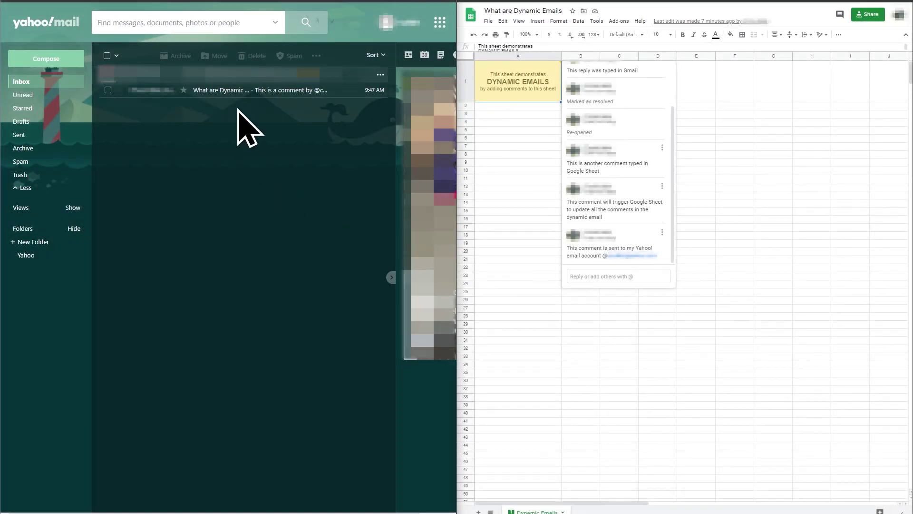
Open the Google Sheets comment notification in Yahoo Mail and show its images
{"action": "left_click", "coordinate": [232, 91]}
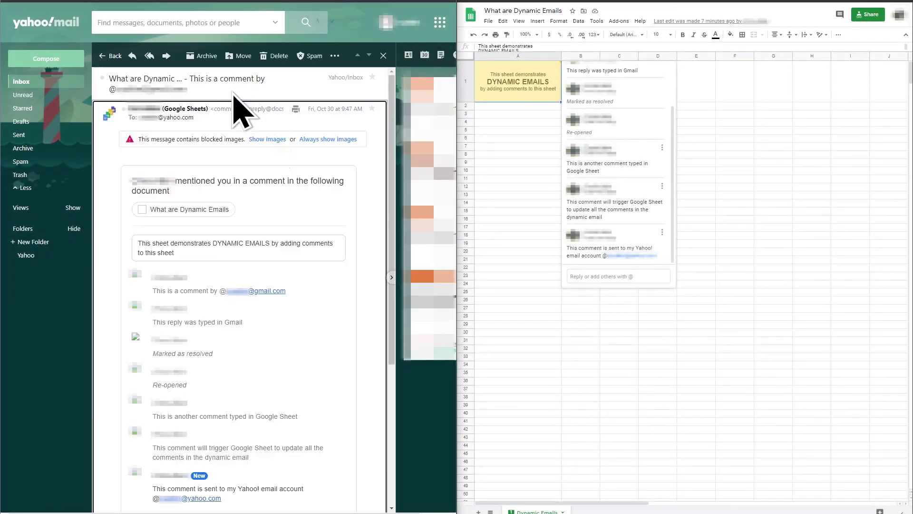
{"action": "left_click", "coordinate": [267, 138]}
{"action": "scroll", "coordinate": [275, 160], "scroll_direction": "down", "scroll_amount": 1}
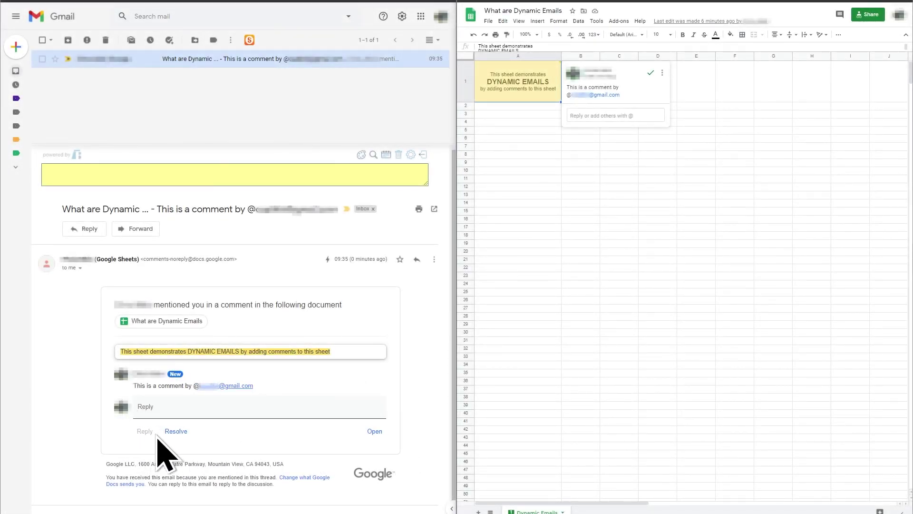
Send 'This reply was typed in Gmail' to the A1 thread from the email's comment card
{"action": "left_click", "coordinate": [149, 408]}
{"action": "type", "text": "This reply was typed in Gmail"}
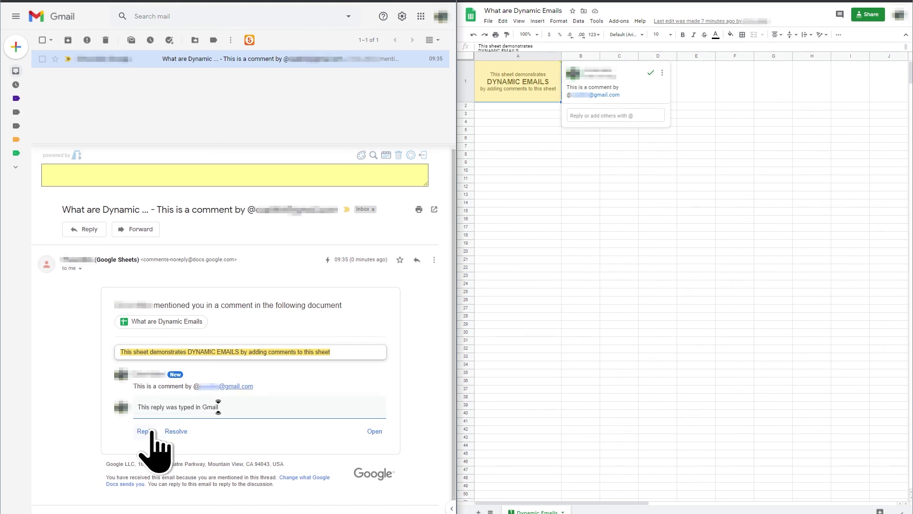
{"action": "left_click", "coordinate": [144, 431]}
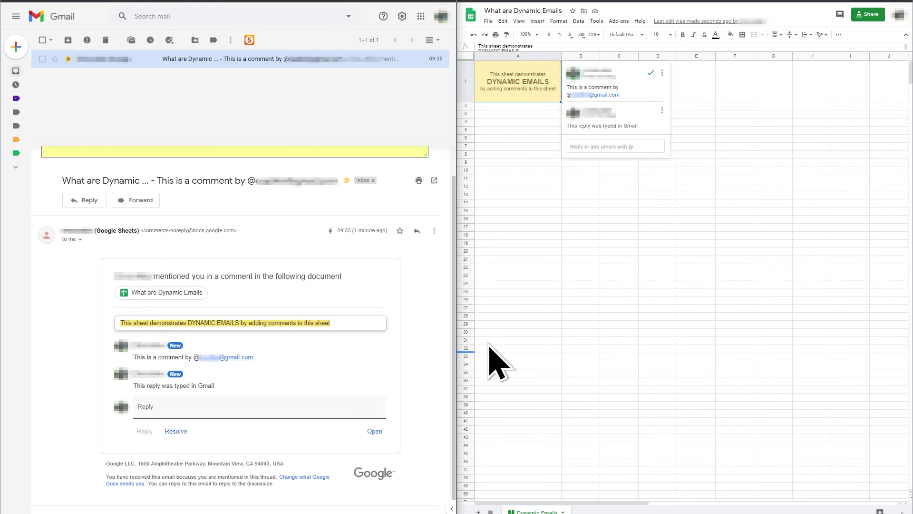